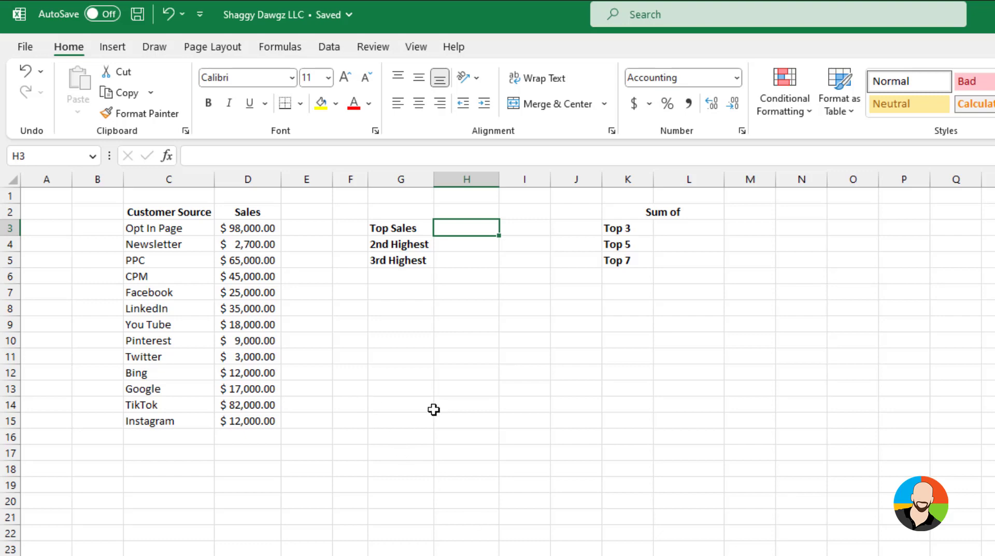
- Enter =LARGE(D3:D15,1) in H3 to show the top sale of $98,000.00
text(=la)
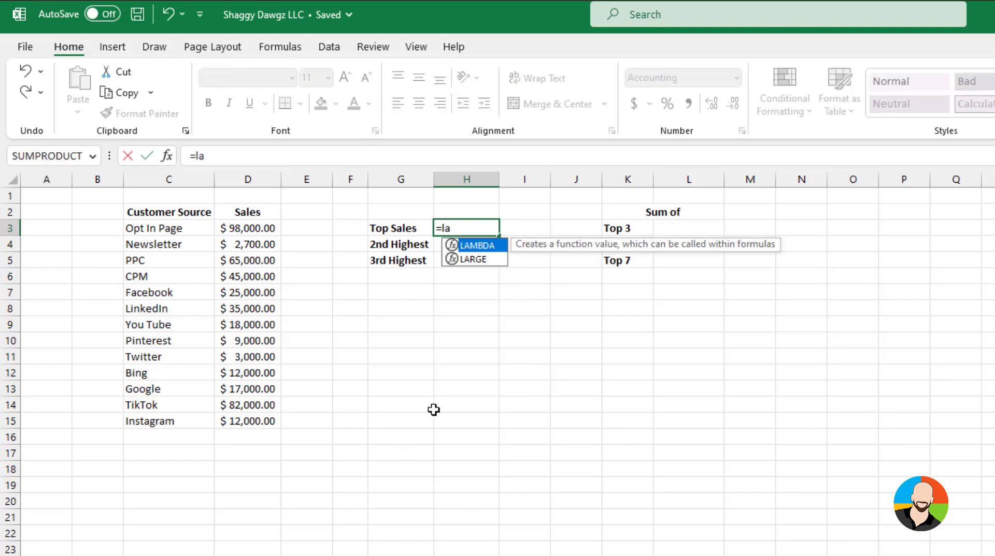
text(rge()
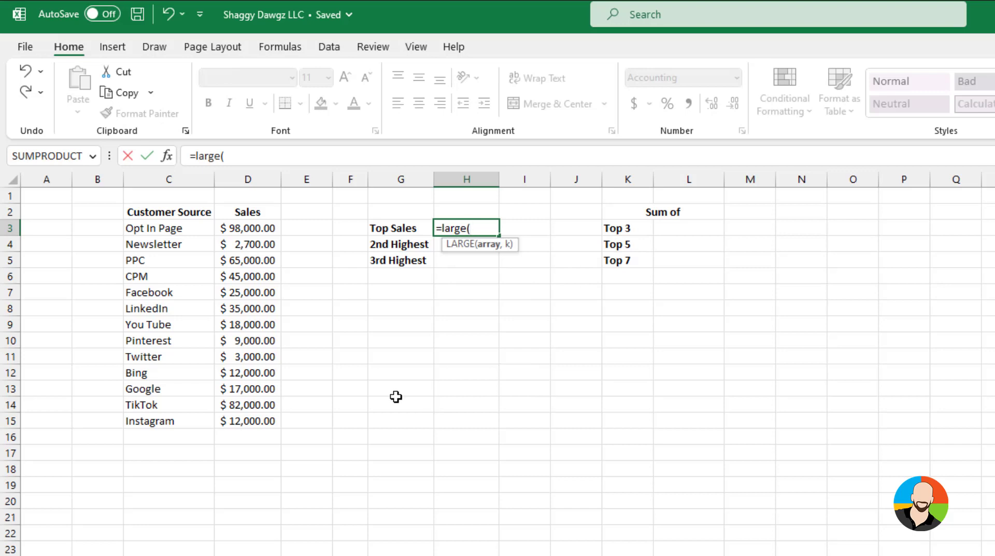
drag(259, 224, 266, 421)
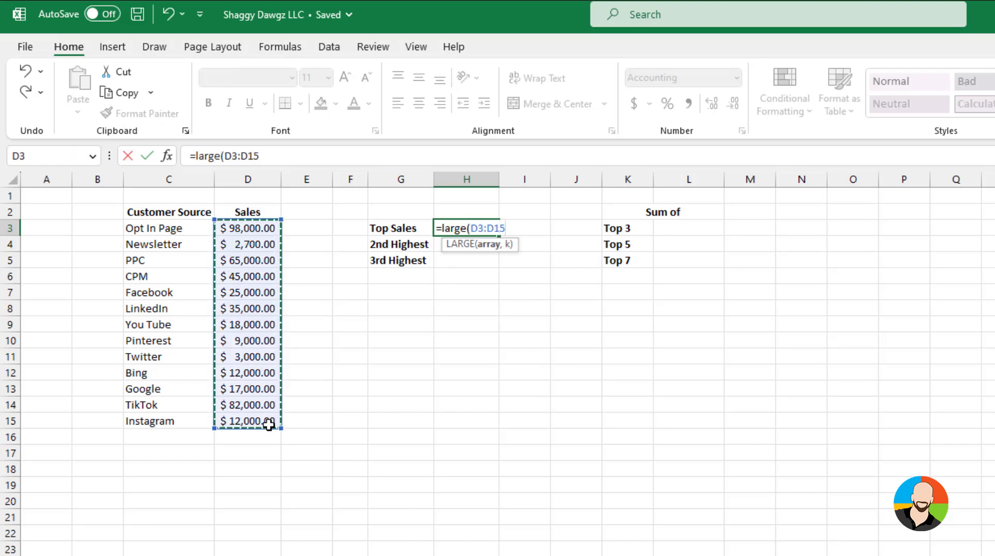
text(,1)
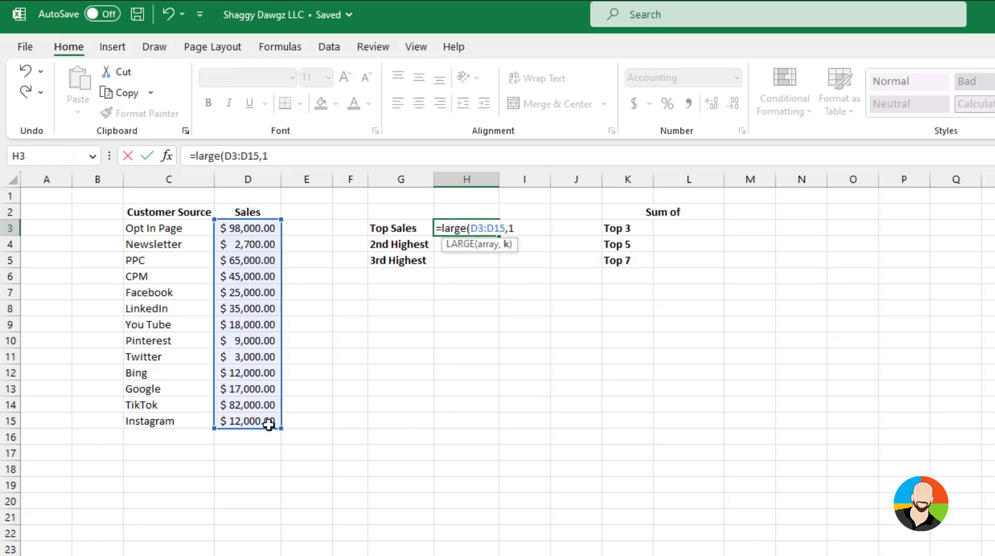
text())
key(Return)
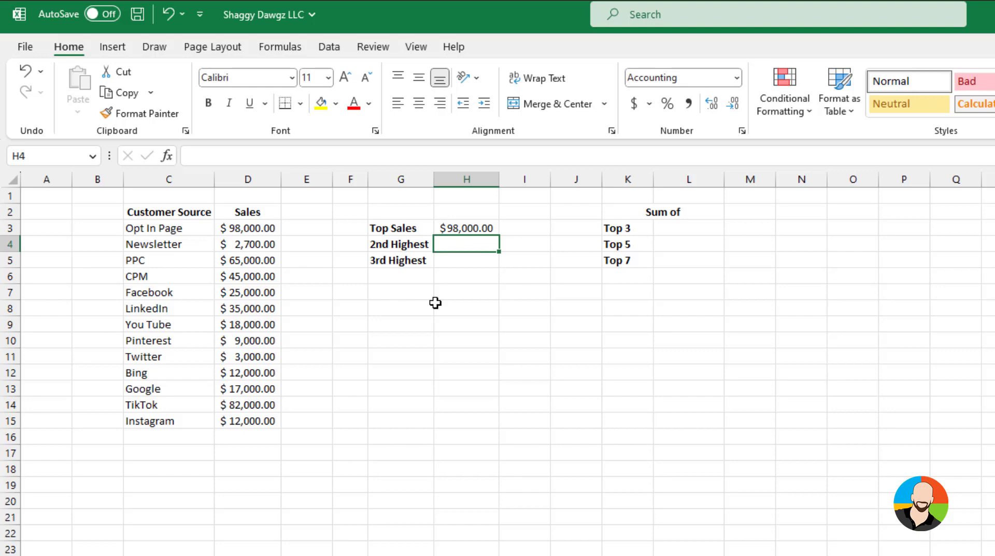
- Enter =LARGE(D3:D15,2) in H4 to show the 2nd highest sale, $82,000.00
text(=large)
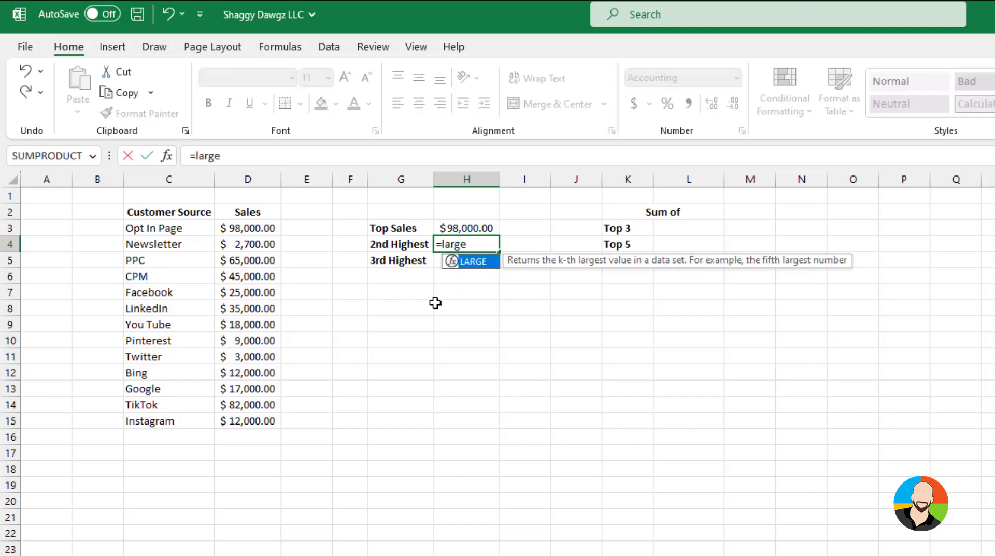
text(()
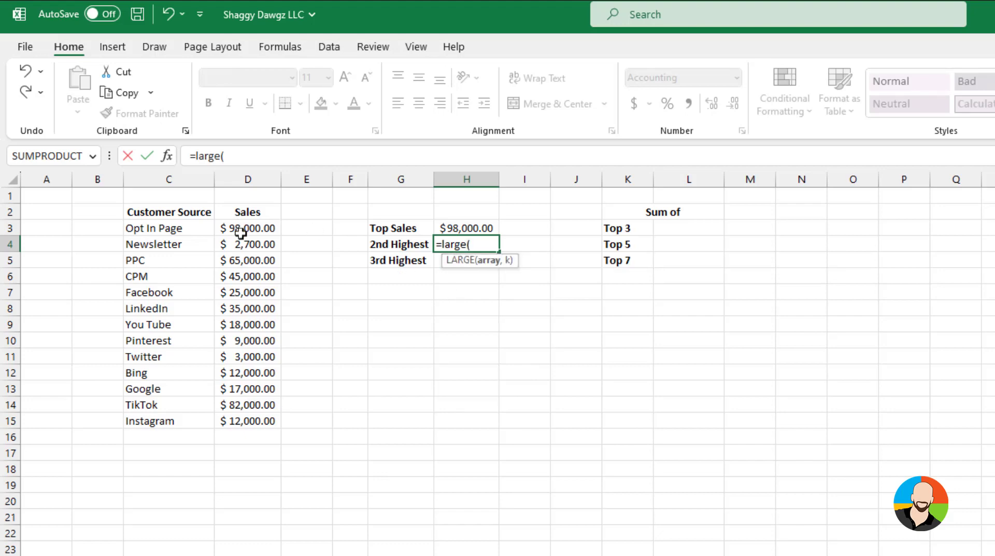
drag(240, 235, 233, 414)
text(,2)
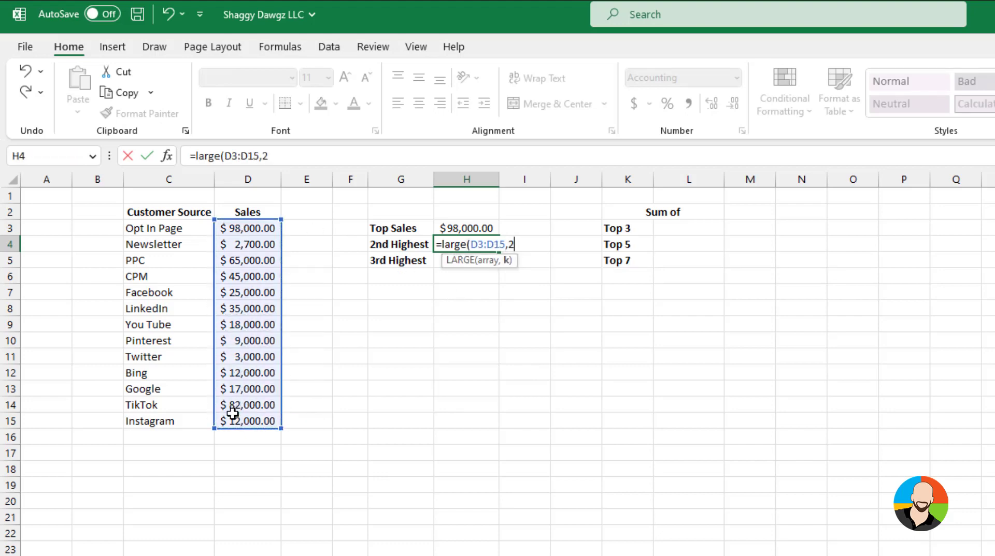
text())
key(Return)
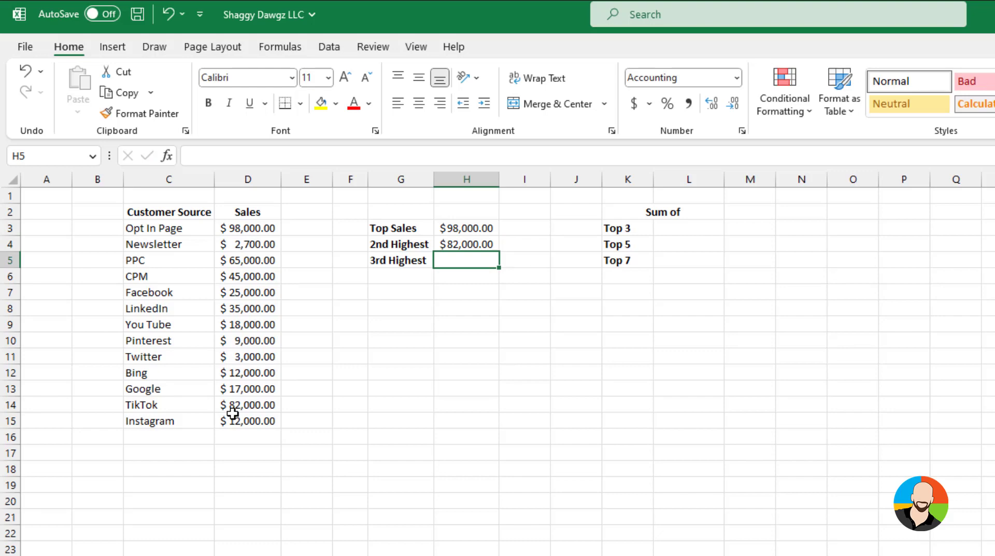
- Enter =LARGE(D3:D15,3) in H5 to show the 3rd highest sale, $65,000.00
text(=large()
drag(253, 228, 246, 421)
text(,3)
key(Return)
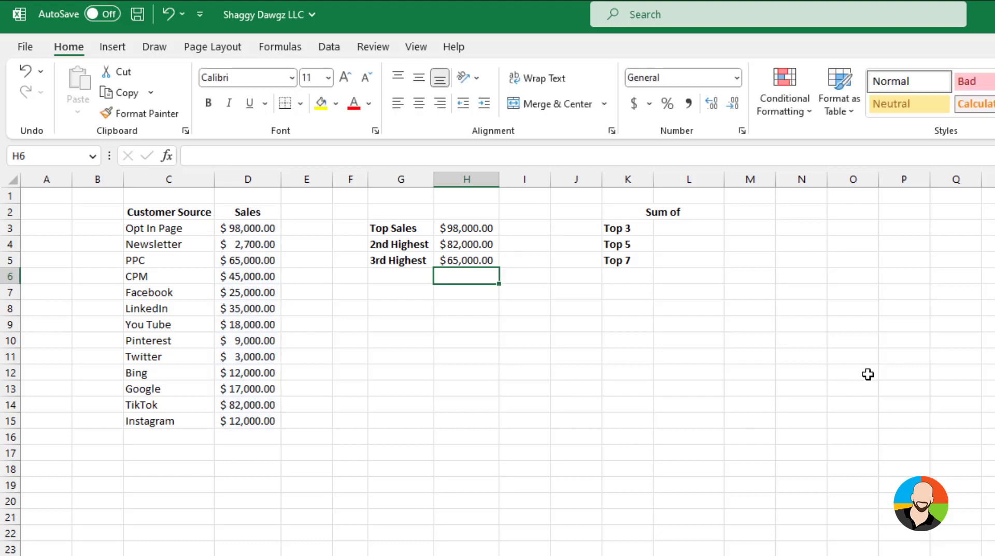
key(Up)
key(Up)
key(Up)
key(Right)
key(Right)
key(Right)
key(Right)
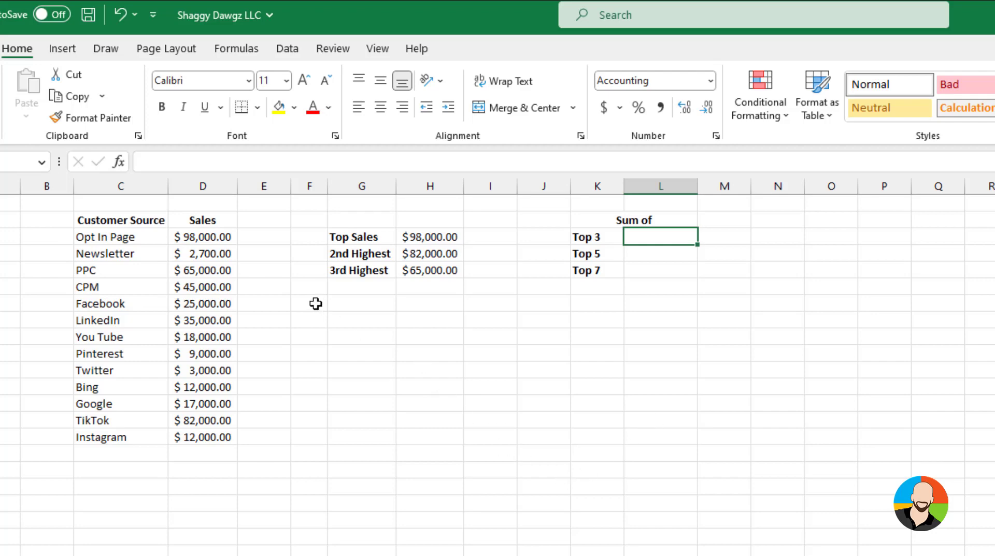
- Insert SUM with LARGE(D3:D15,{1,2,3}) as Number1, giving a Top 3 total of $245,000.00
click(118, 161)
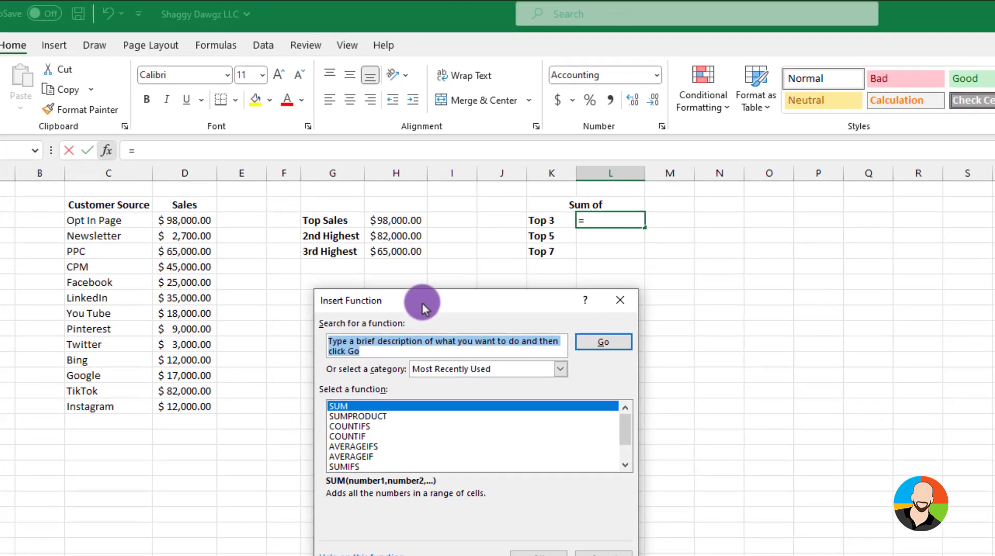
text(sum)
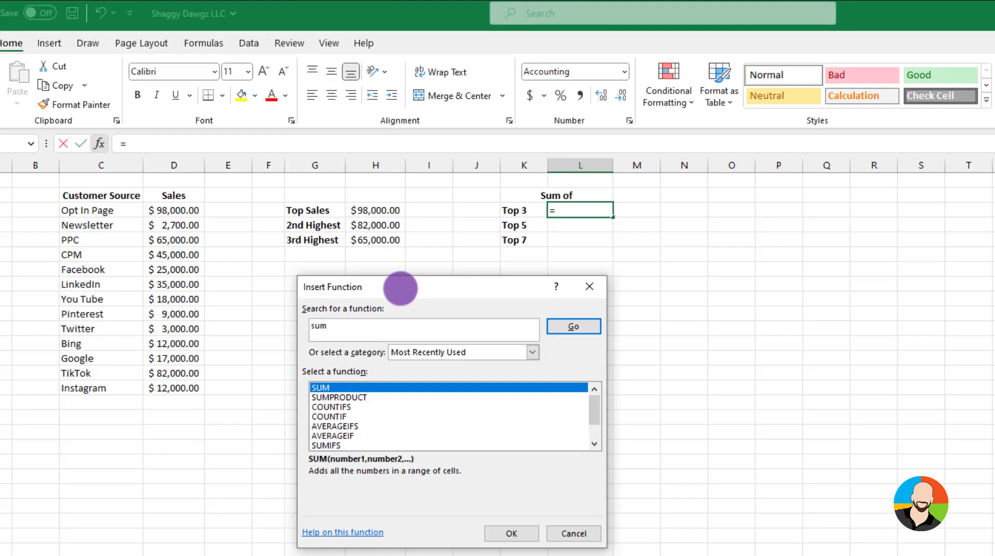
click(570, 326)
click(515, 533)
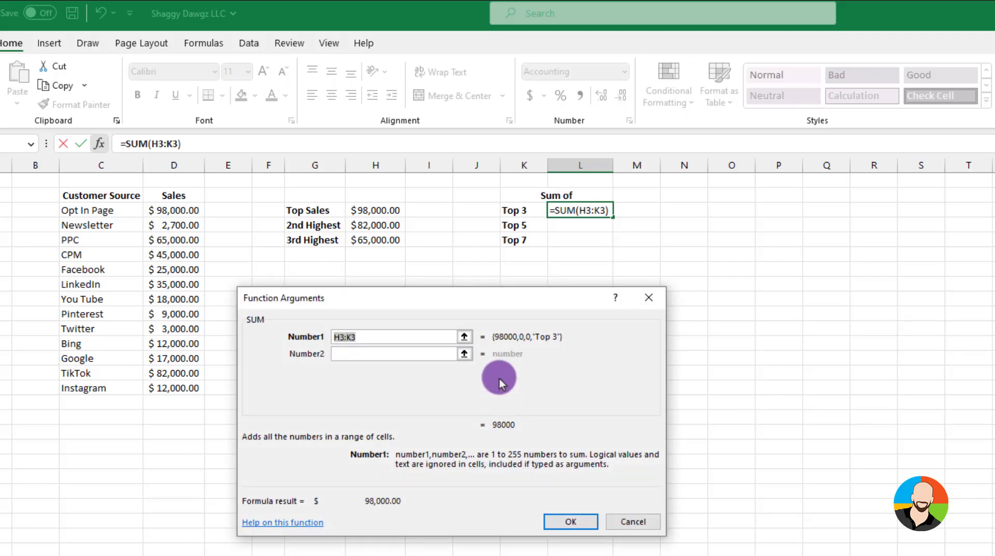
text(large)
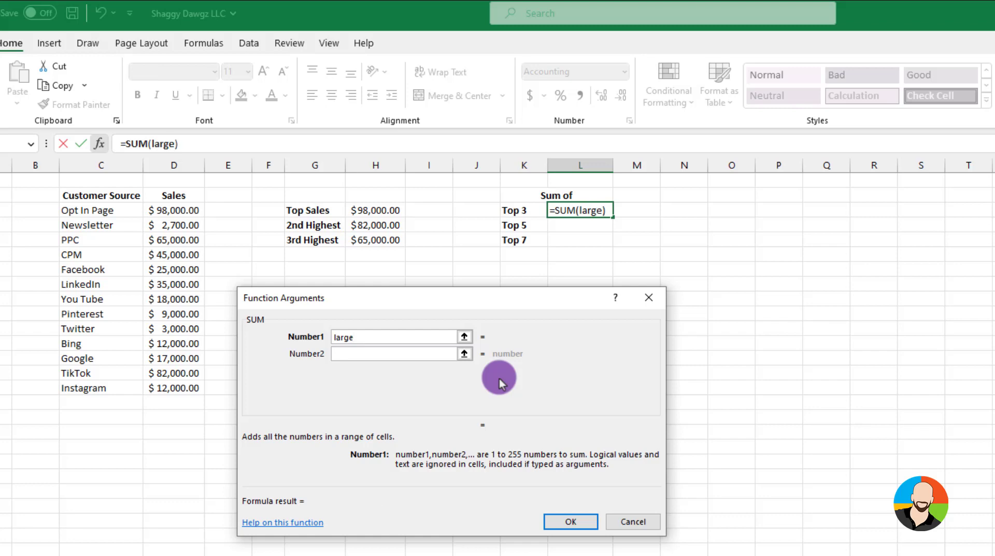
text(()
drag(171, 210, 180, 383)
text(,)
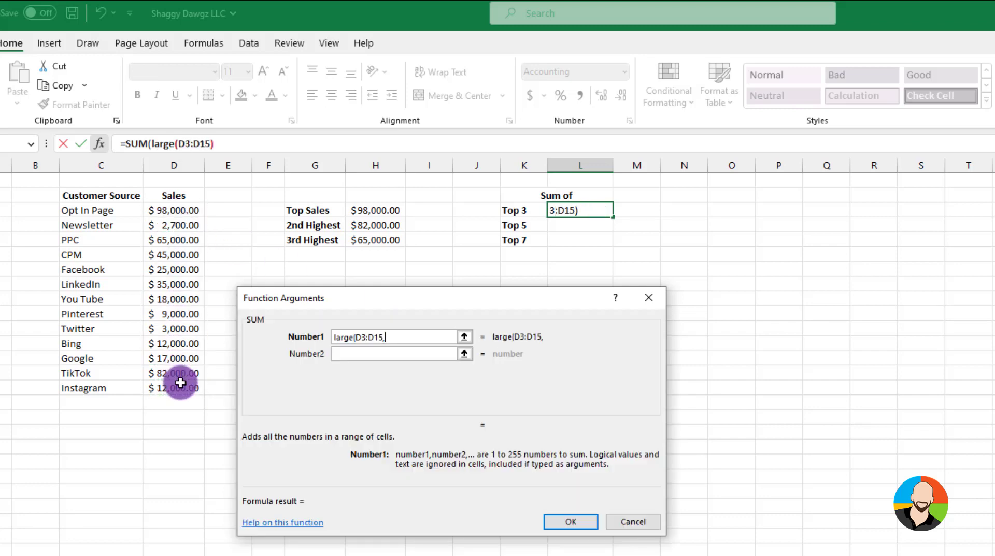
text({1,2)
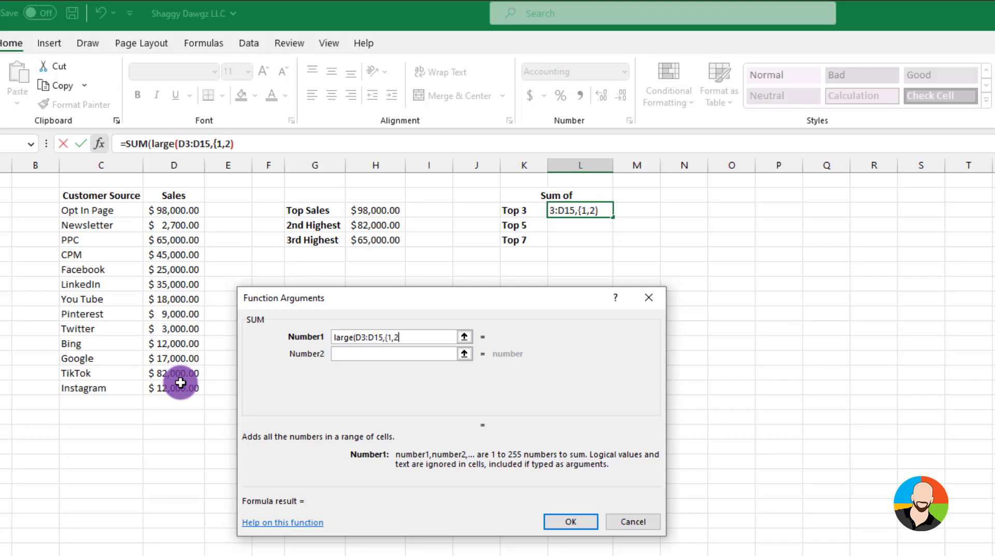
text(,3}))
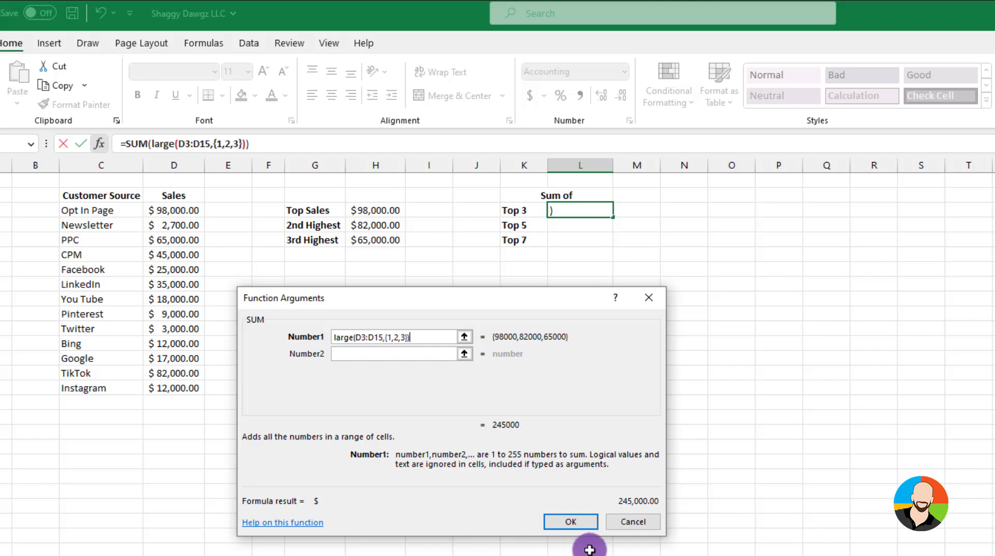
click(570, 522)
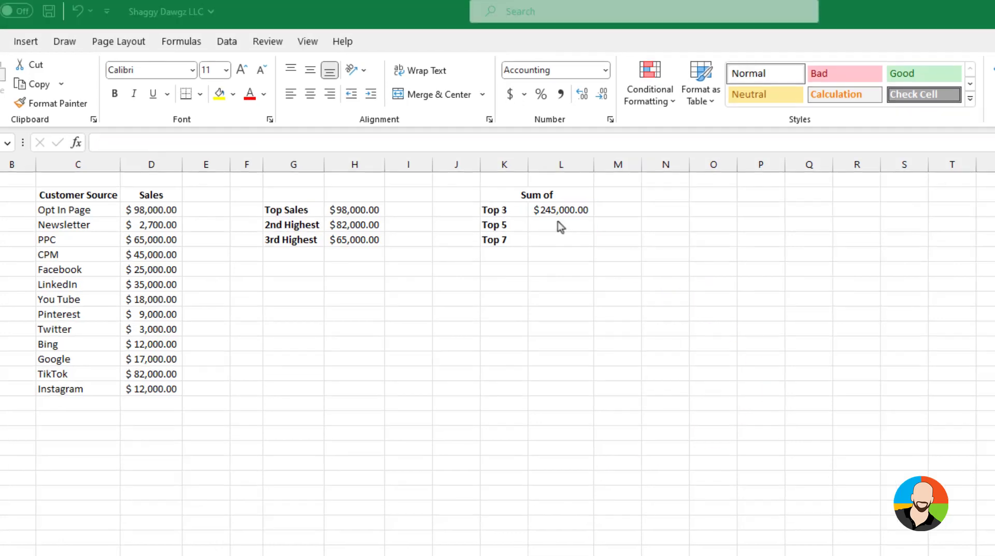
- In the Top 5 cell, insert SUM(LARGE(D3:D15,{1,2,3,4,5})), giving $325,000.00
click(578, 224)
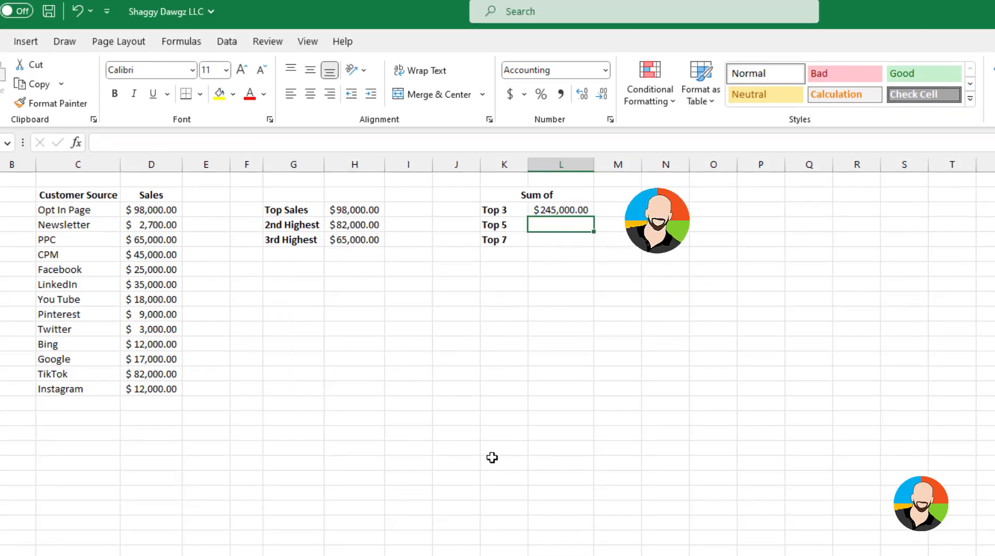
click(77, 143)
text(sum)
key(Return)
key(Return)
text(large)
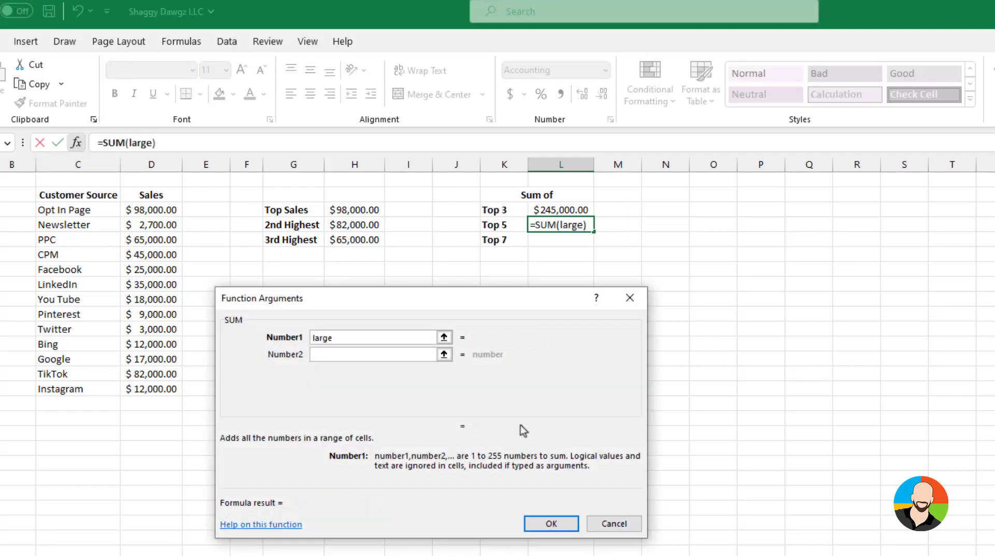
text(()
drag(151, 210, 155, 389)
text(,{1,2,3,4,5}))
- In the Top 7 cell, insert SUM(LARGE(D3:D15,{1,2,3,4,5,6,7})), giving $368,000.00
key(Return)
key(Down)
click(76, 142)
text(sum)
key(Return)
key(Return)
text(large()
drag(151, 209, 150, 389)
text(,{1,2,3,4,5,6,7}))
click(550, 524)
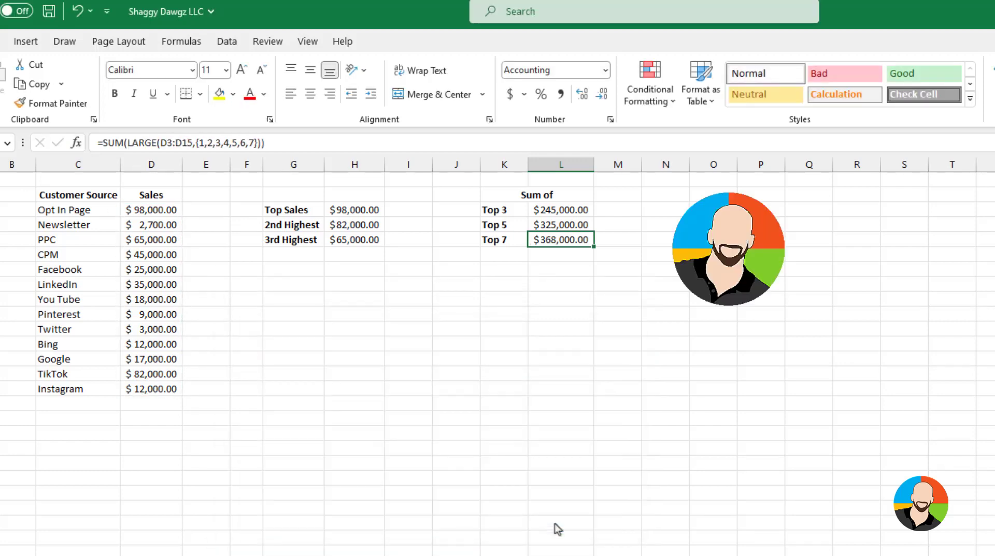